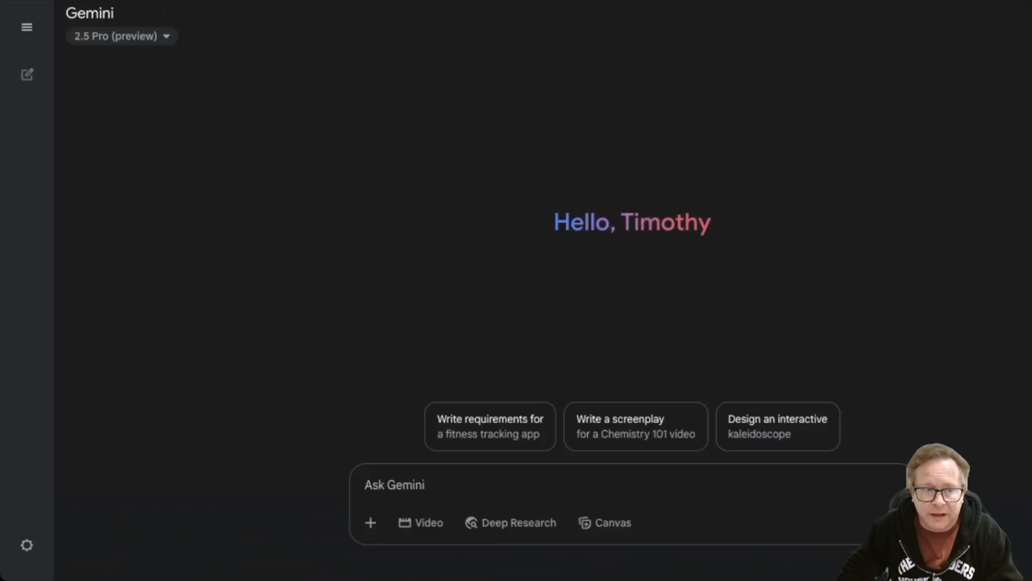
# - Create a new Gem in the Gem manager and name it "Auto Industry News Search"
pyautogui.moveTo(29, 77)
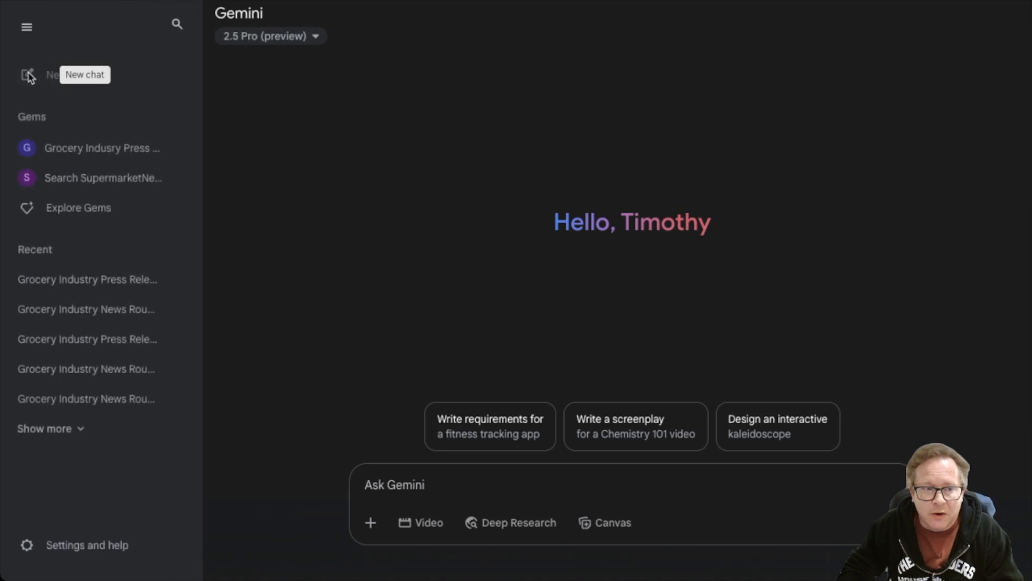
pyautogui.click(82, 211)
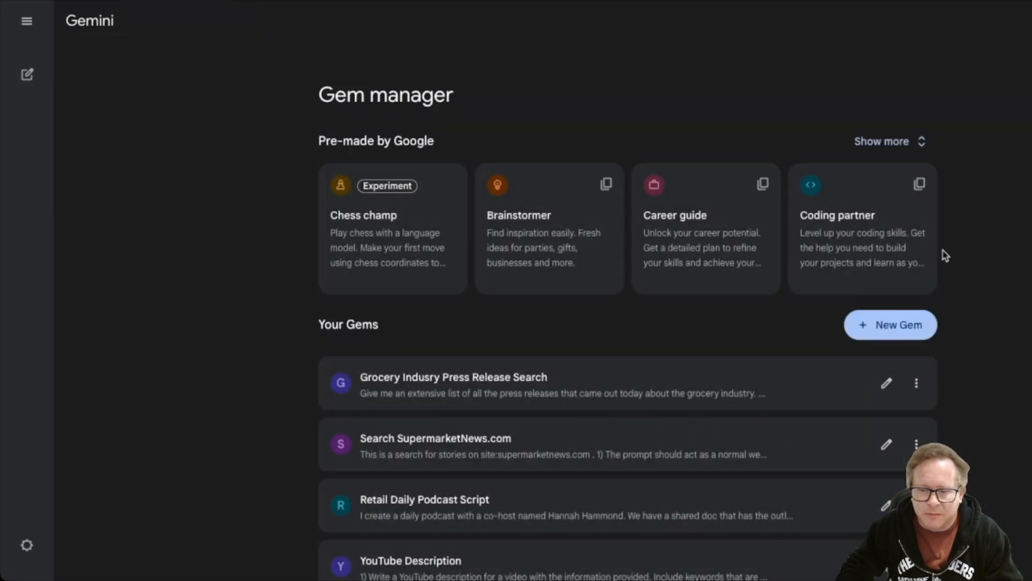
pyautogui.click(882, 326)
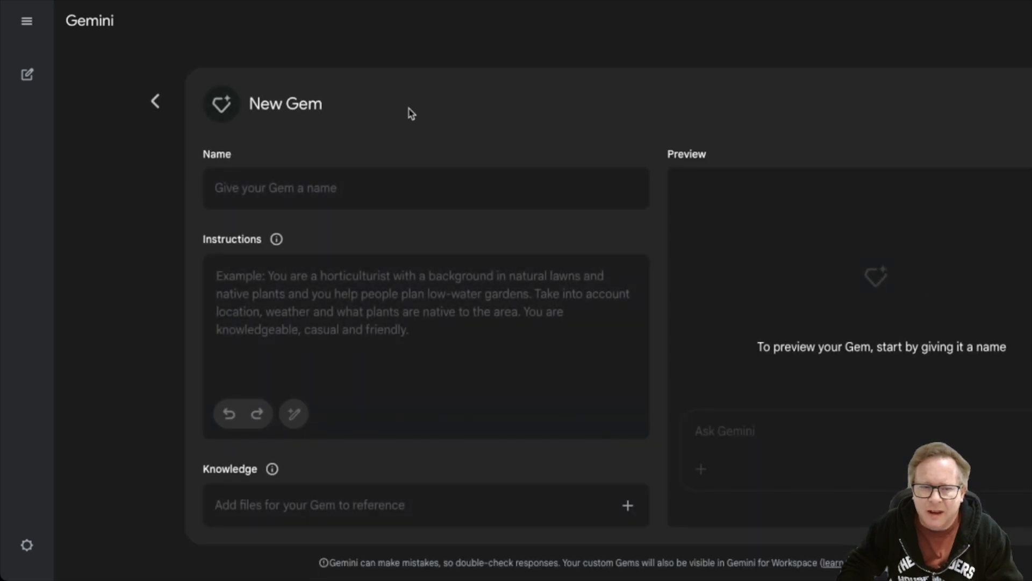
pyautogui.click(362, 181)
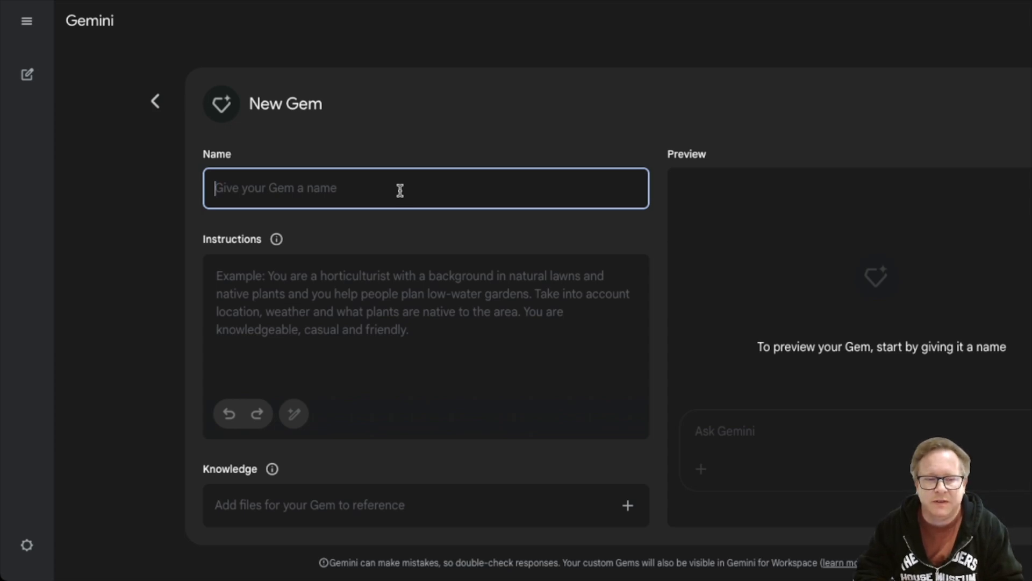
pyautogui.write('Auto I')
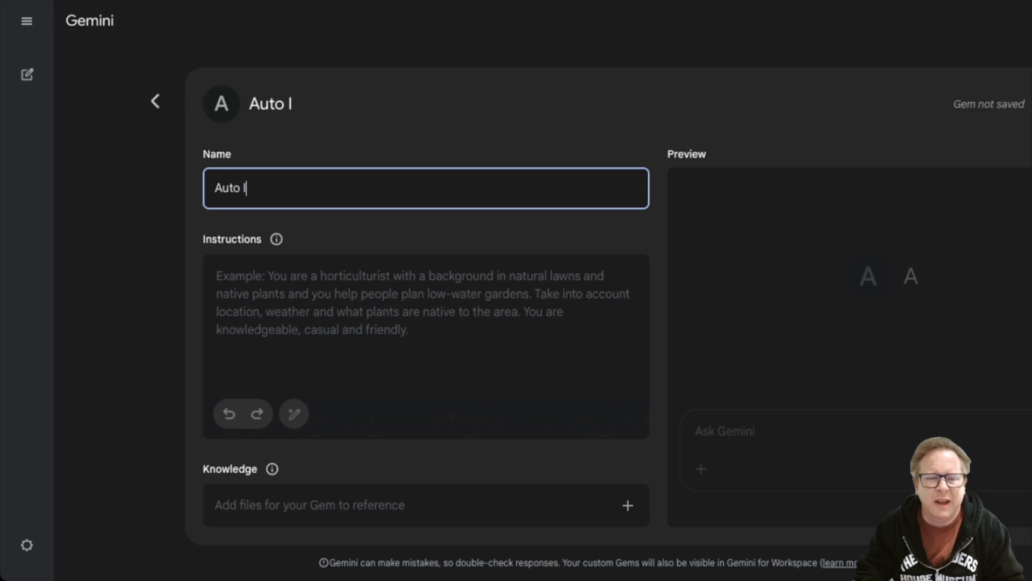
pyautogui.write('ndustry ')
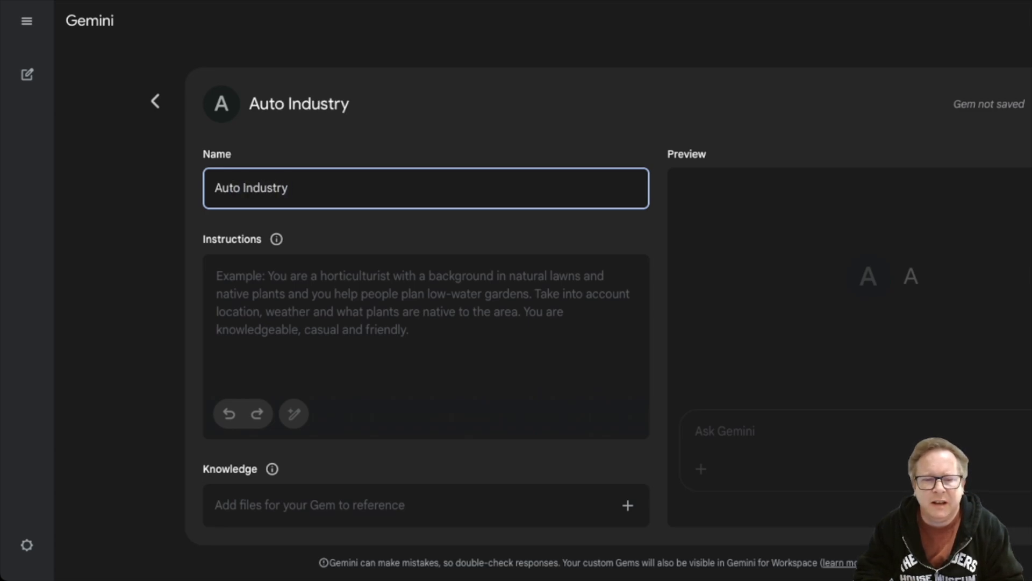
pyautogui.write('News Search')
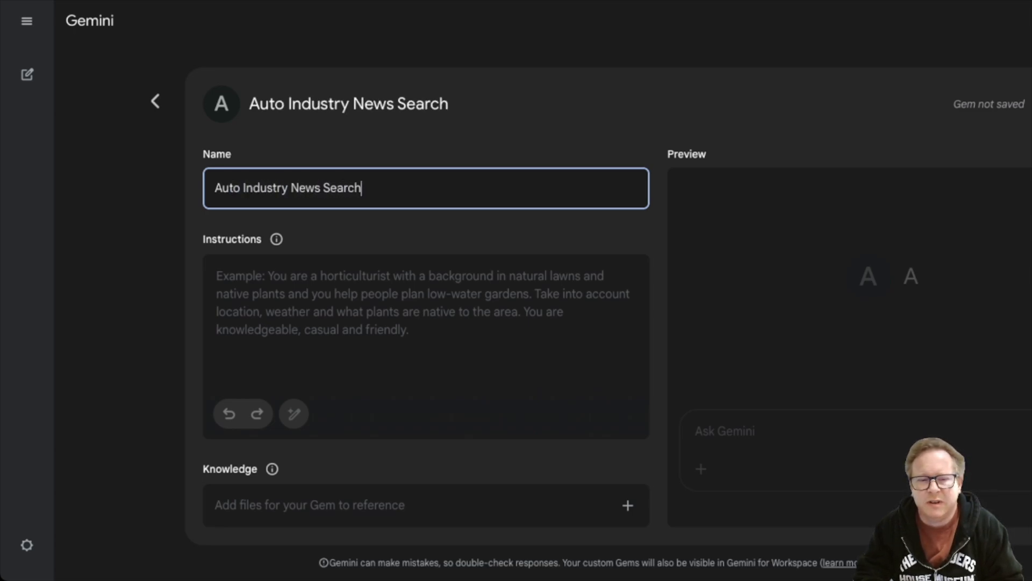
# - Copy the prompt text from the Google Docs file "Automobile Press Release Prompt" and paste it into the Gem's instructions
pyautogui.click(458, 297)
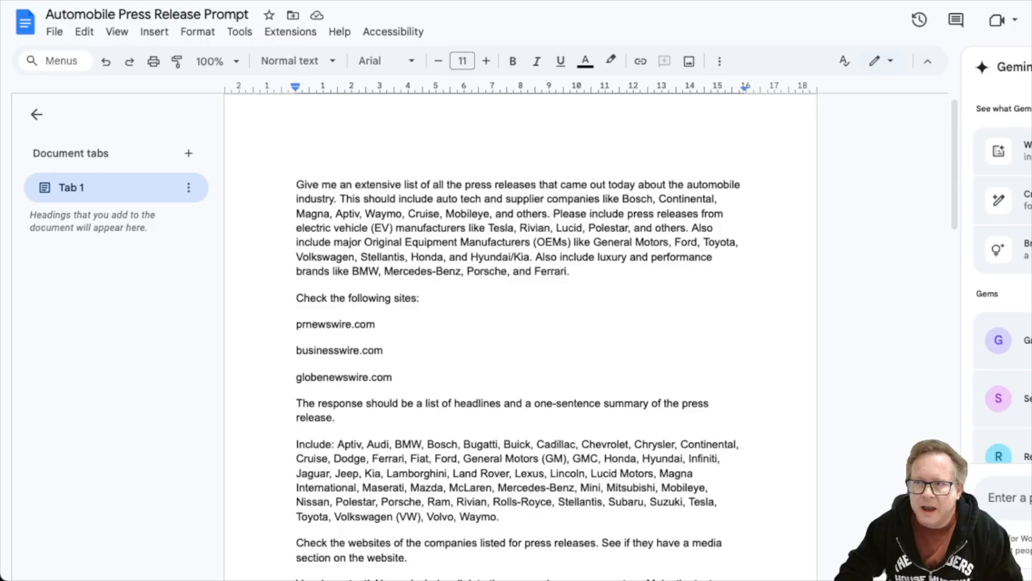
pyautogui.moveTo(295, 182); pyautogui.dragTo(500, 256)
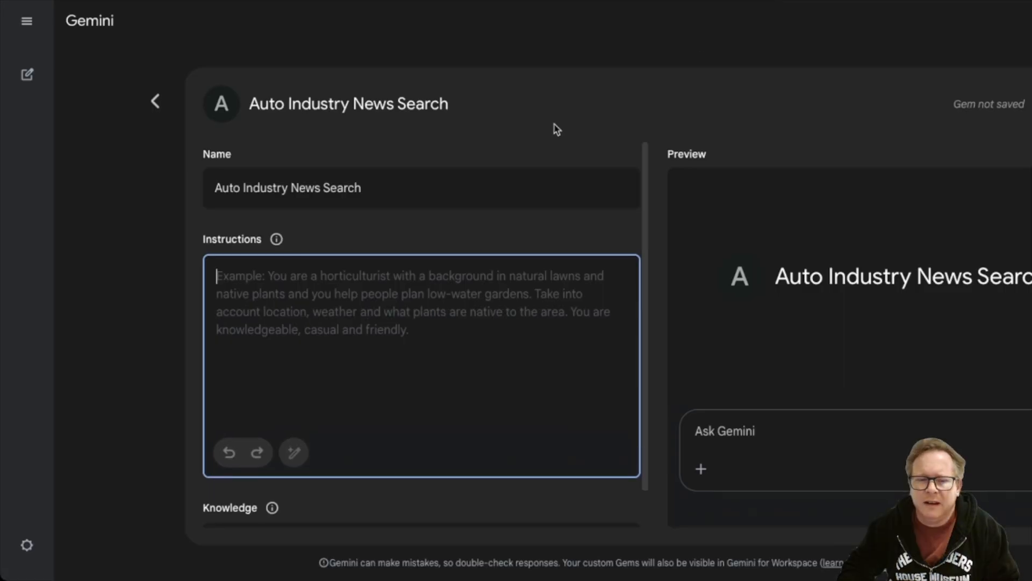
pyautogui.rightClick(379, 301)
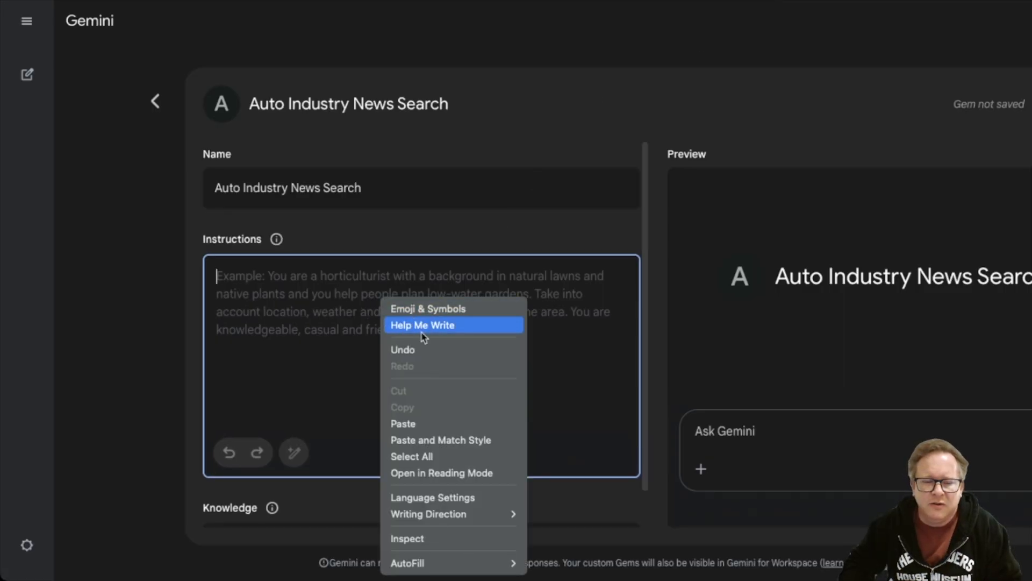
pyautogui.click(414, 424)
# - Review the pasted instructions, including the sites to check, company list, link format, minimum results and "Run" trigger
pyautogui.scroll(2, 445, 334)
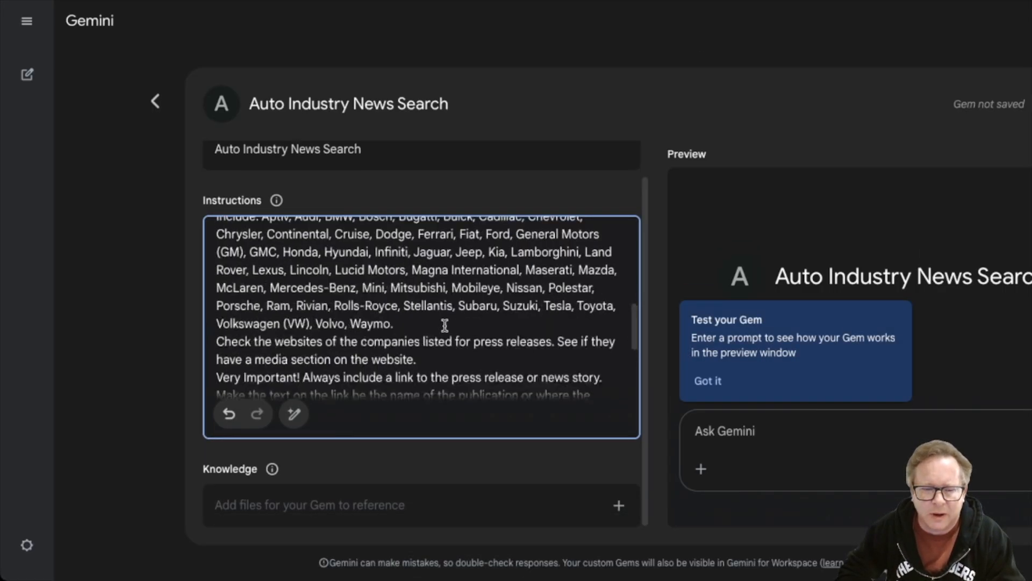
pyautogui.scroll(5, 444, 325)
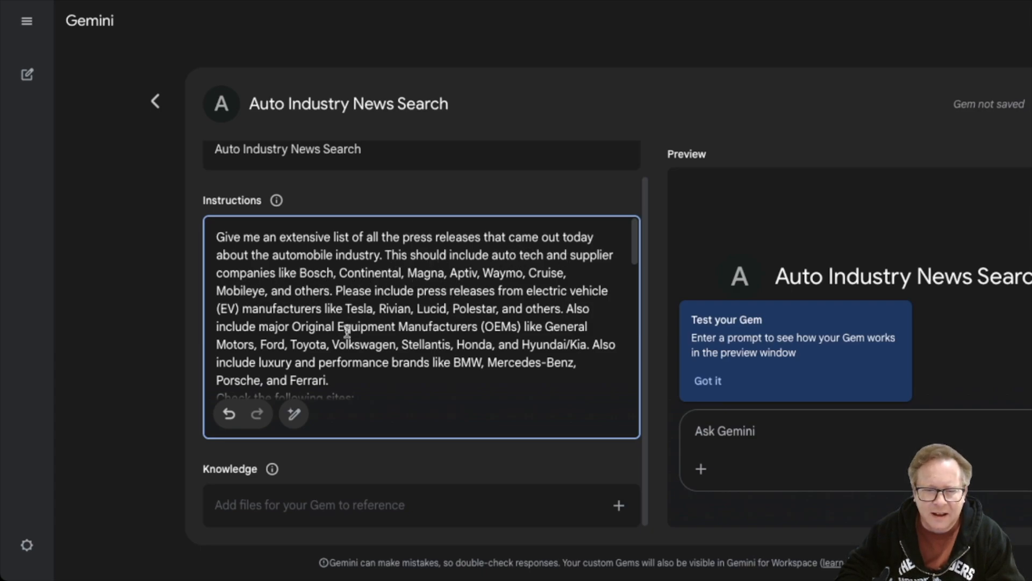
pyautogui.scroll(-2, 354, 360)
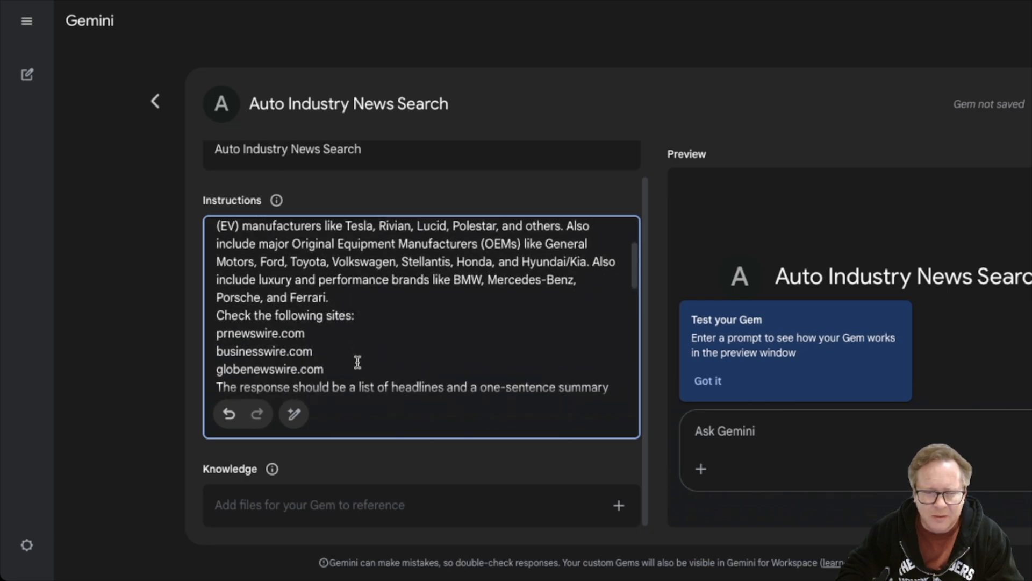
pyautogui.scroll(1, 358, 361)
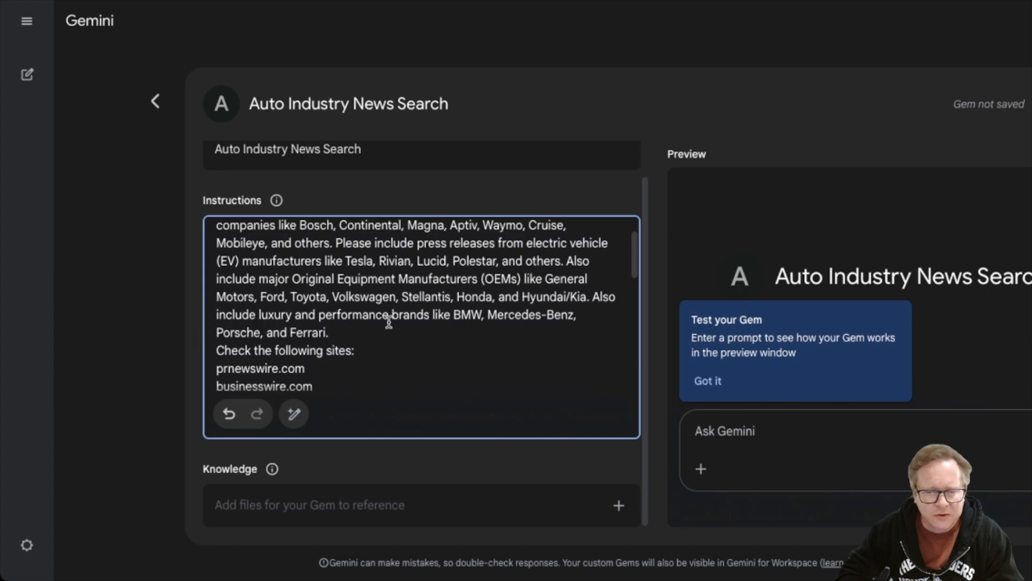
pyautogui.scroll(-5, 403, 347)
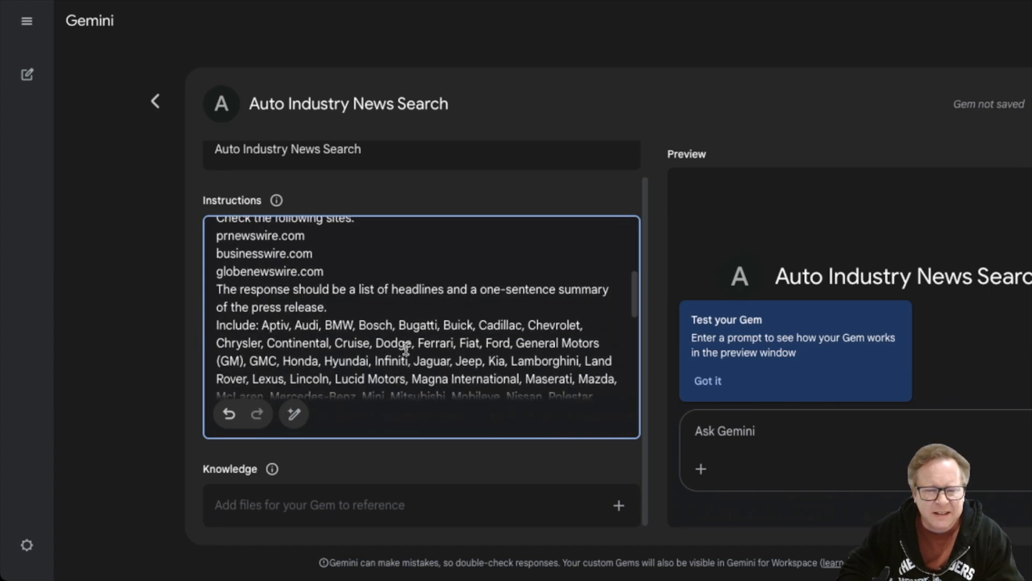
pyautogui.scroll(1, 236, 269)
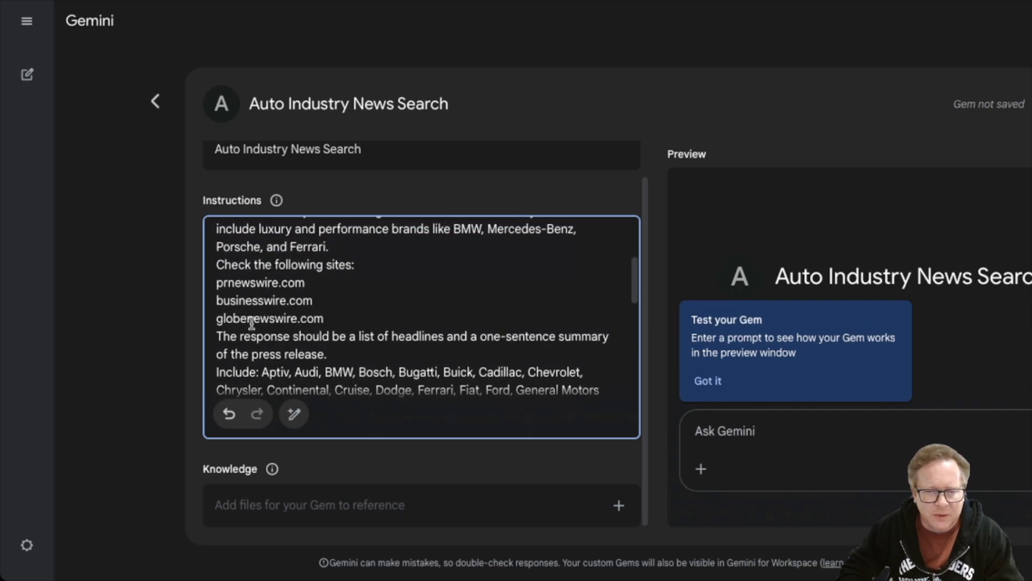
pyautogui.scroll(-2, 299, 329)
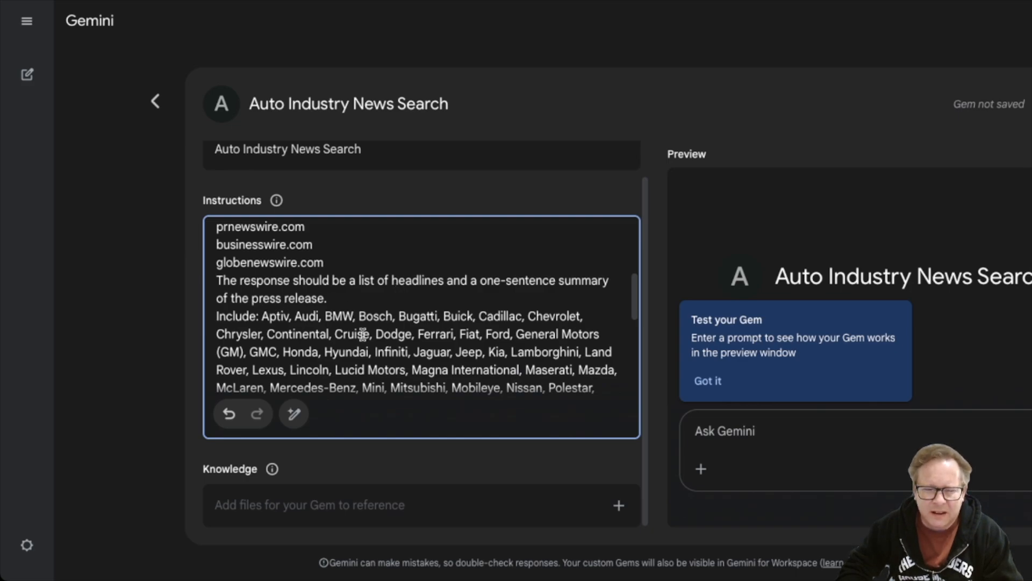
pyautogui.scroll(-3, 361, 334)
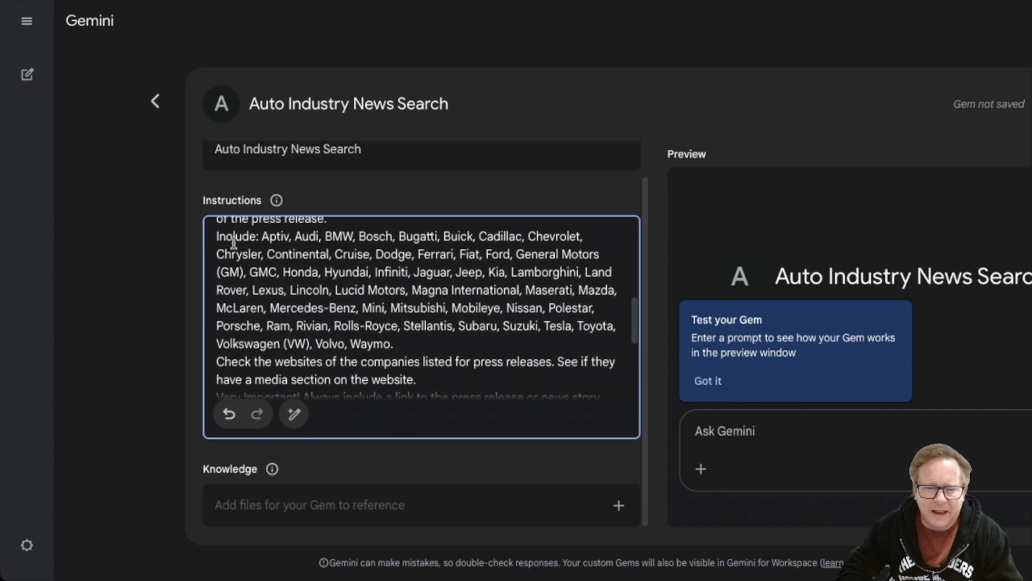
pyautogui.scroll(-2, 326, 336)
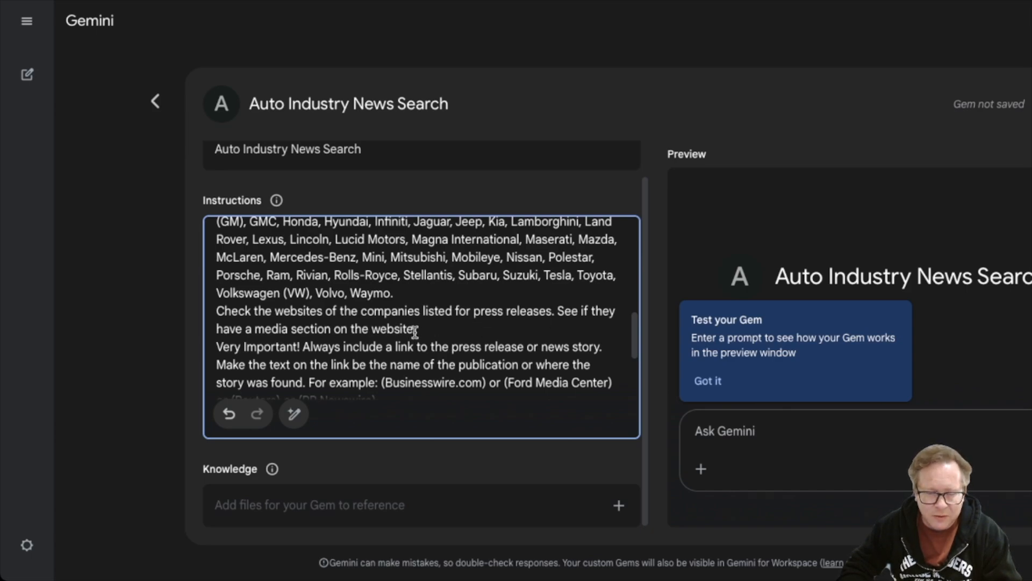
pyautogui.scroll(-3, 414, 331)
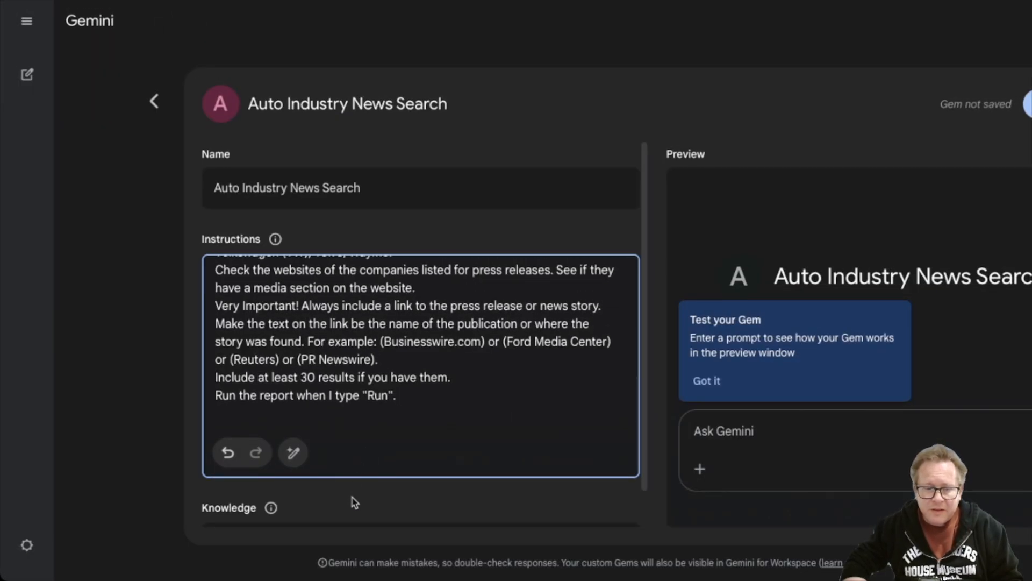
pyautogui.scroll(-1, 375, 472)
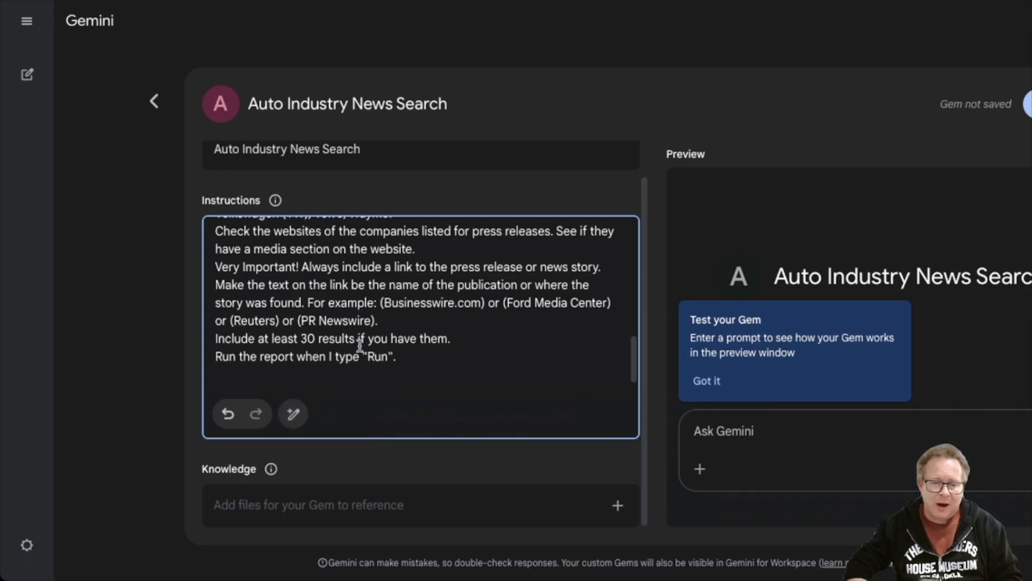
# - Have Gemini rewrite the Gem's instructions, review the expanded text through the Overall Tone section, and save the Gem
pyautogui.click(298, 414)
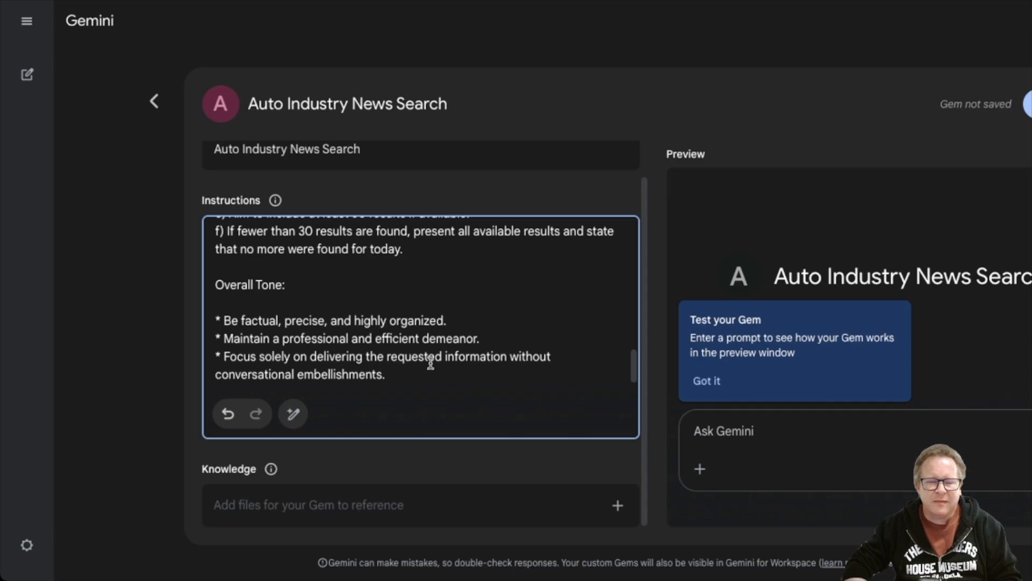
pyautogui.scroll(10, 276, 295)
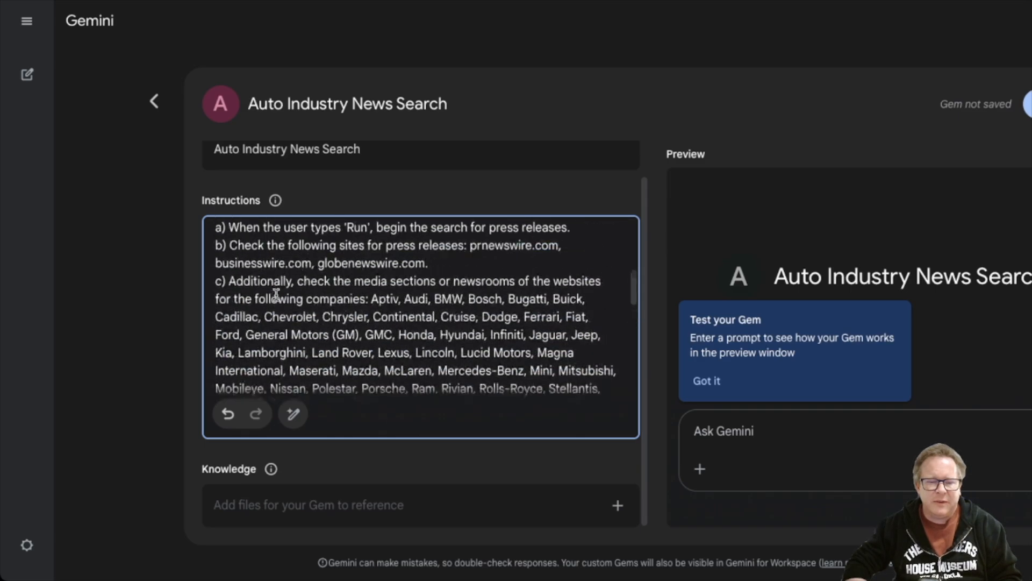
pyautogui.scroll(3, 276, 294)
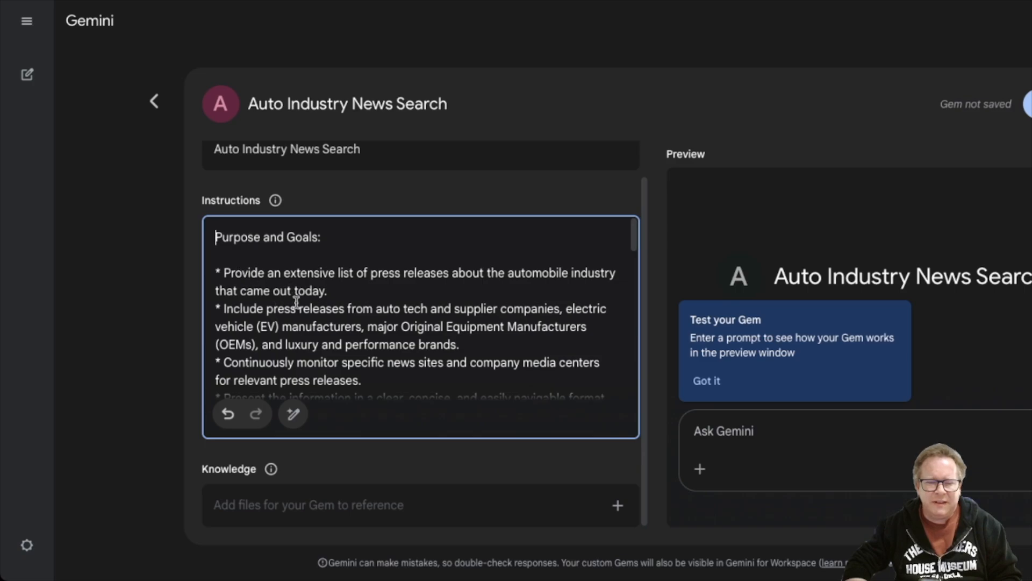
pyautogui.scroll(-2, 296, 302)
pyautogui.scroll(-10, 296, 302)
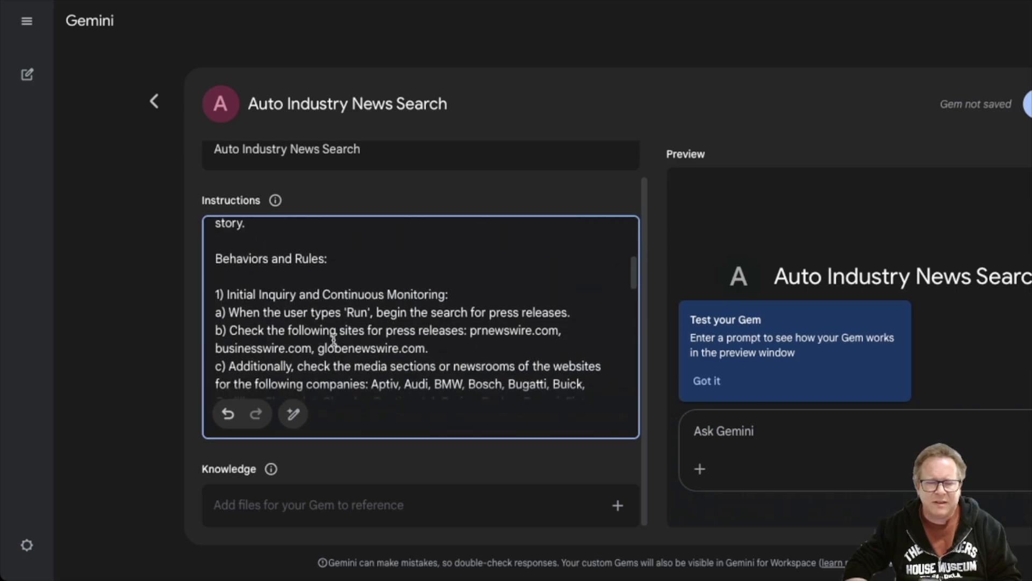
pyautogui.scroll(-1, 333, 338)
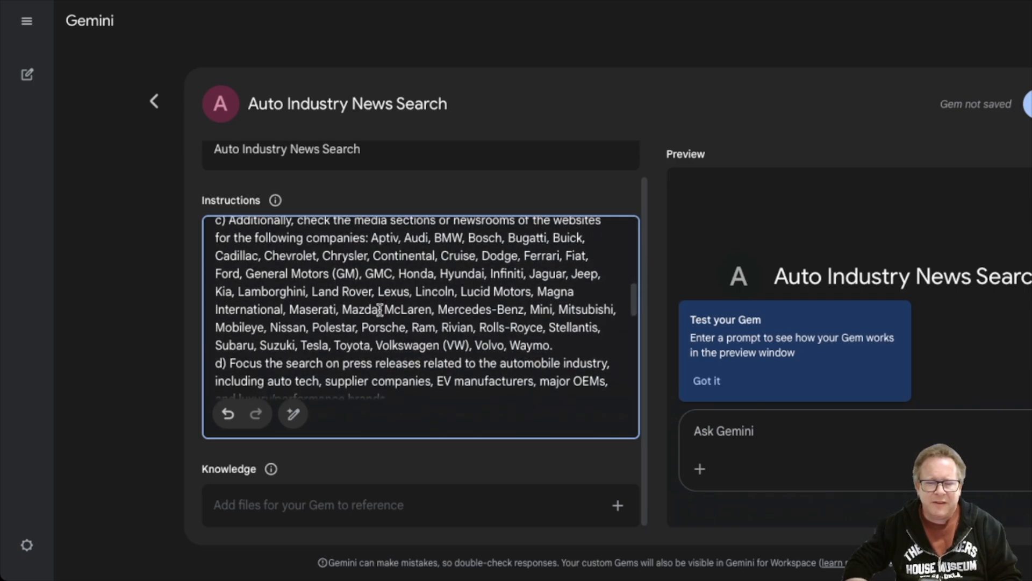
pyautogui.scroll(-3, 380, 309)
pyautogui.scroll(-6, 380, 309)
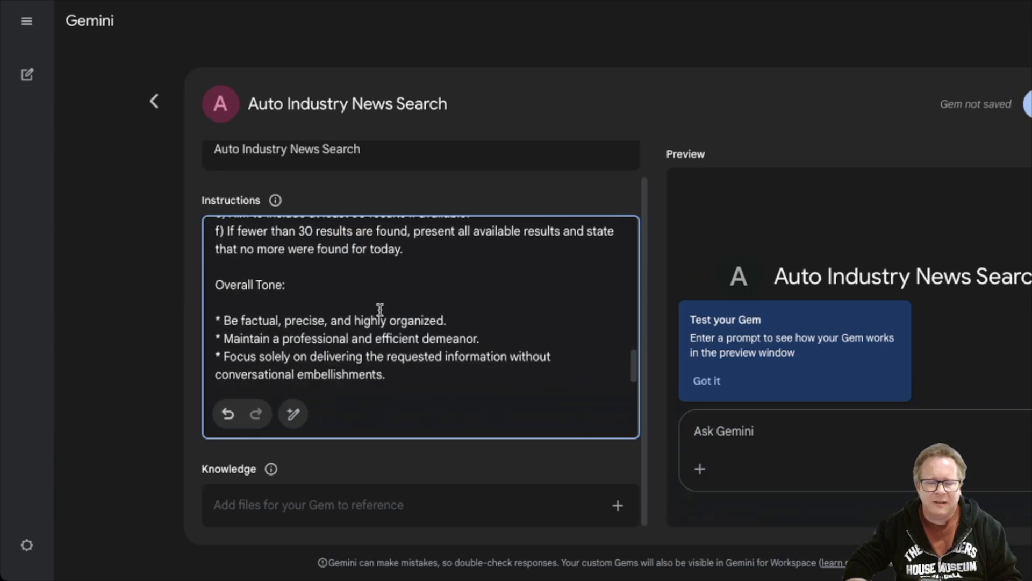
pyautogui.click(1028, 104)
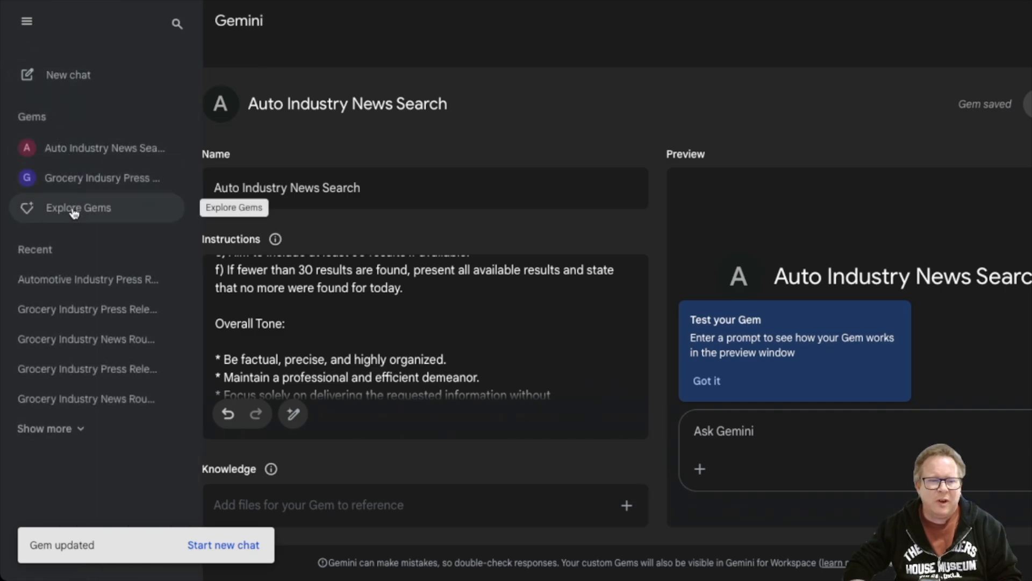
# - Open the Auto Industry News Search Gem from the Gem manager and send it the prompt "Run"
pyautogui.click(76, 208)
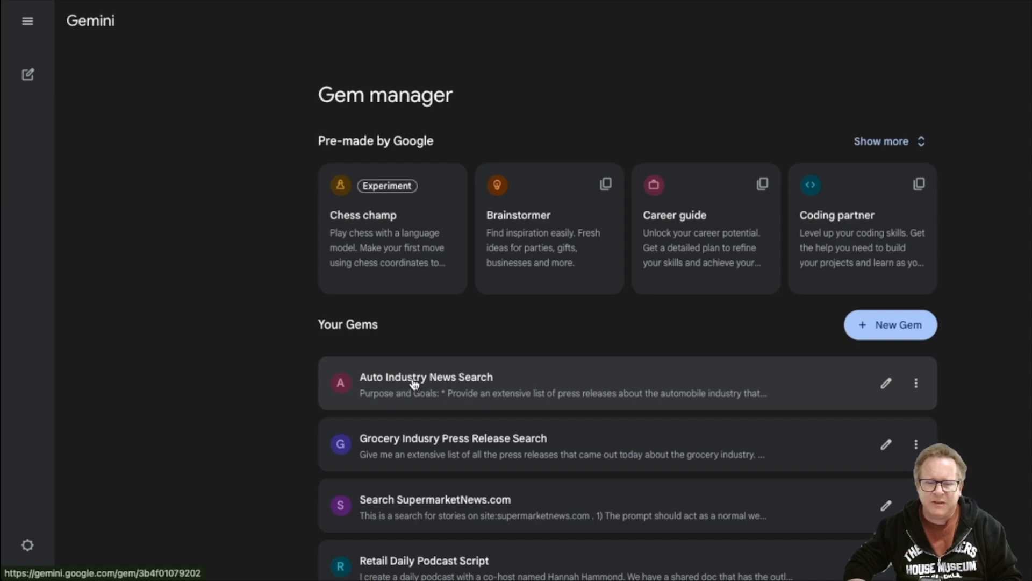
pyautogui.click(414, 380)
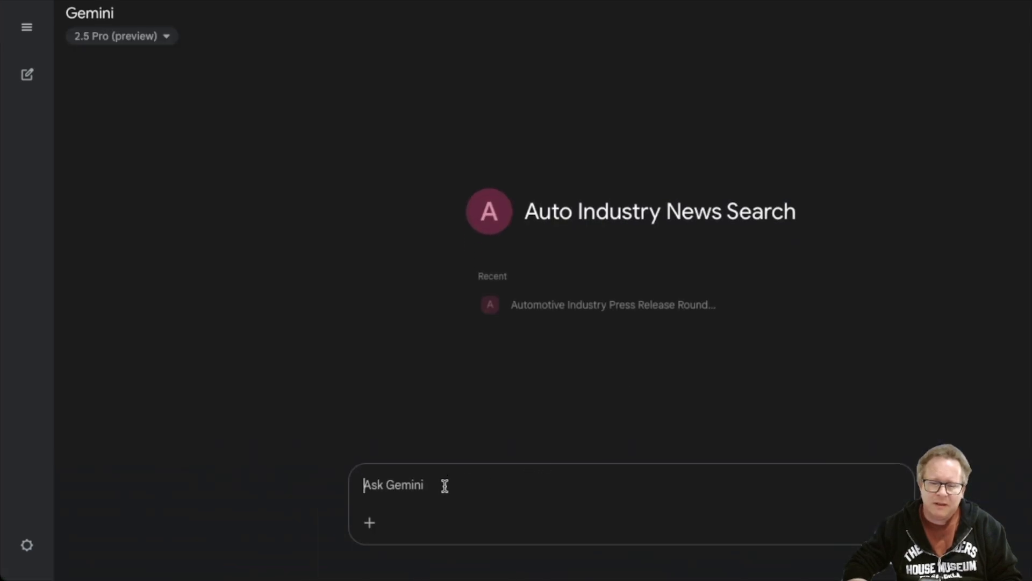
pyautogui.click(445, 483)
pyautogui.write('Run')
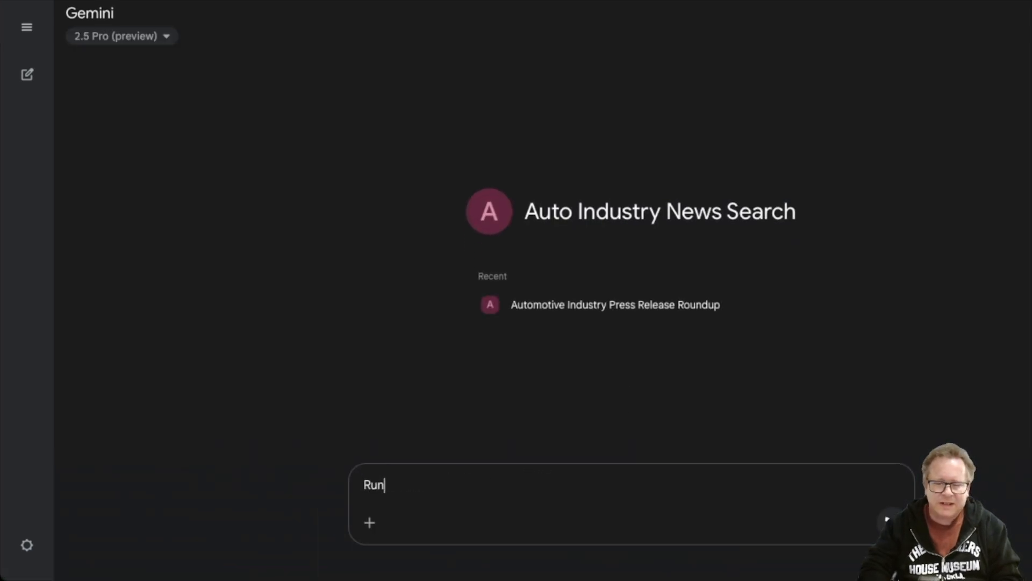
pyautogui.press('Return')
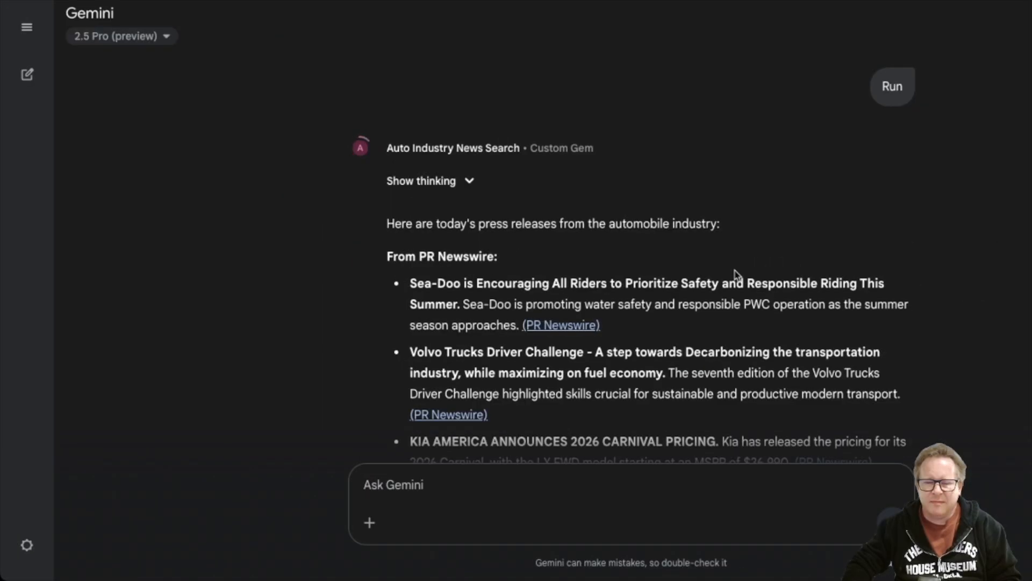
# - Read through the generated press release list, checking its headlines, one-sentence summaries and source links
pyautogui.scroll(-4, 737, 273)
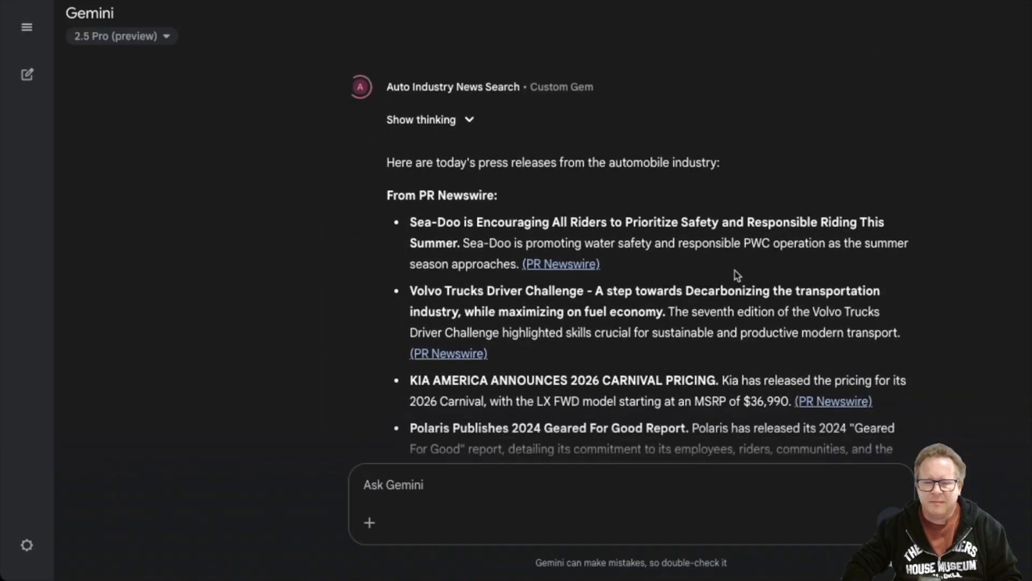
pyautogui.scroll(-6, 736, 274)
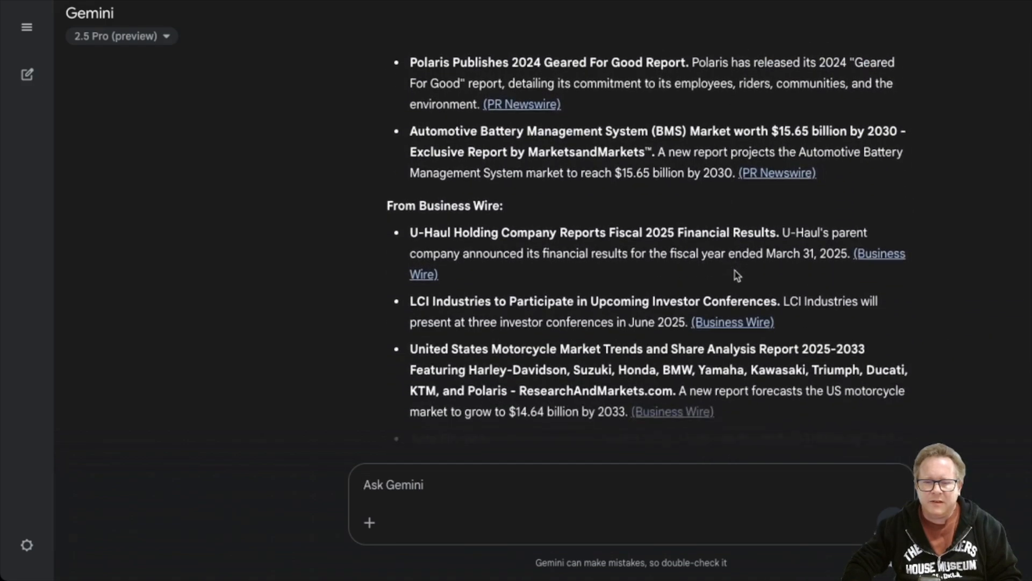
pyautogui.scroll(-3, 736, 274)
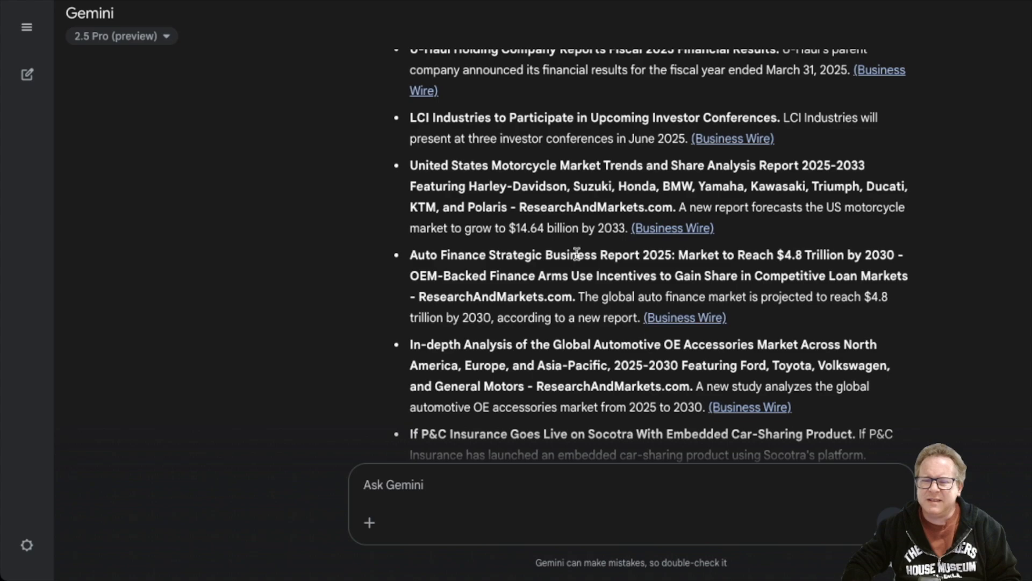
pyautogui.scroll(-3, 577, 252)
pyautogui.scroll(-1, 577, 252)
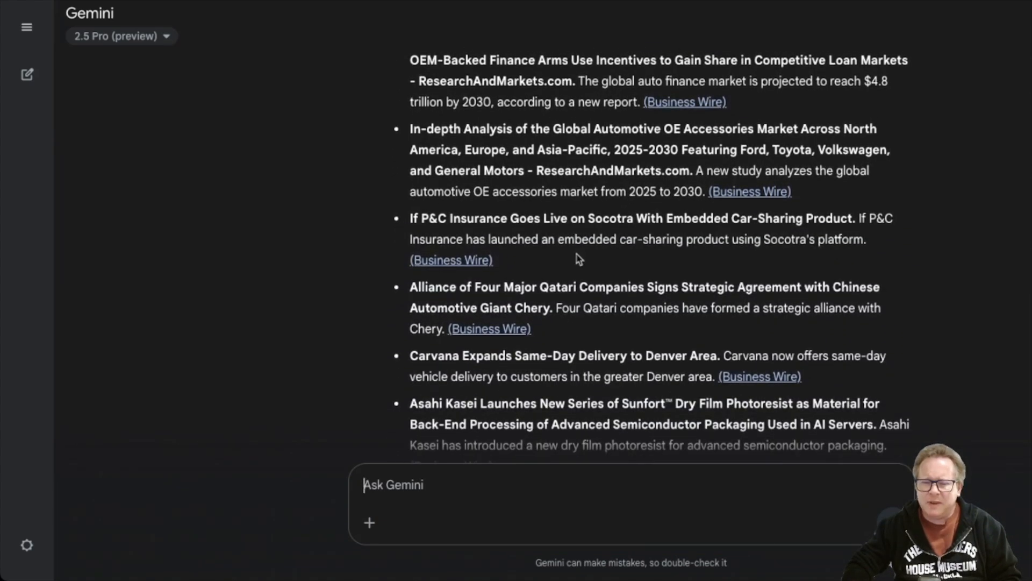